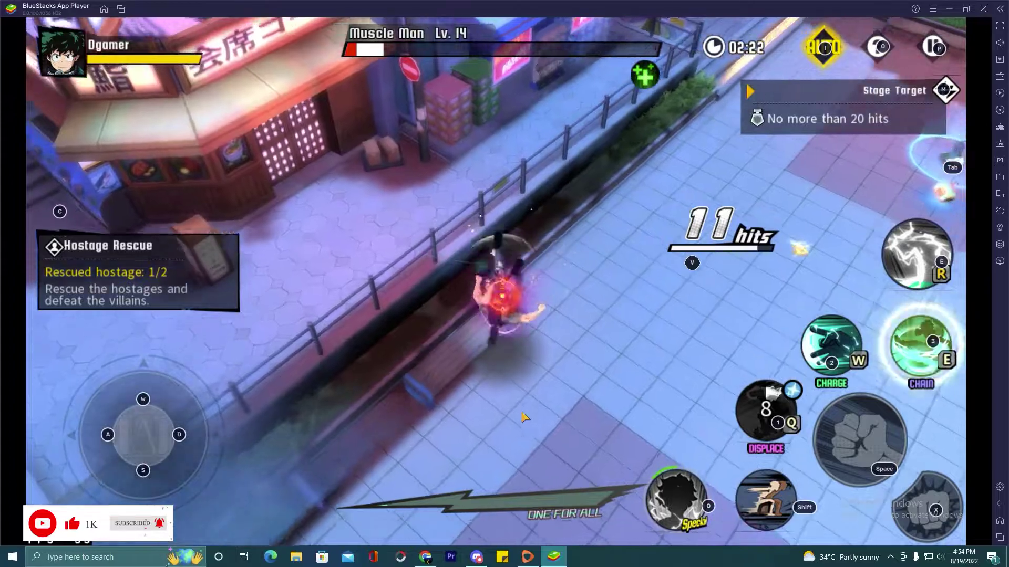
- Attack with Space and dash with E to extend the combo on Muscle Man
{"action": "key", "text": "space"}
{"action": "key", "text": "space"}
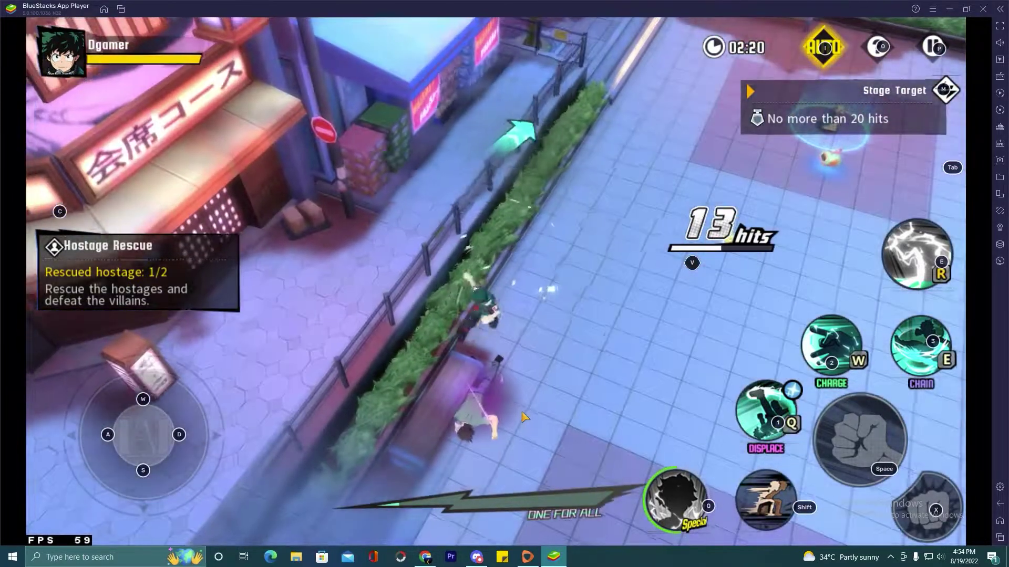
{"action": "key", "text": "e"}
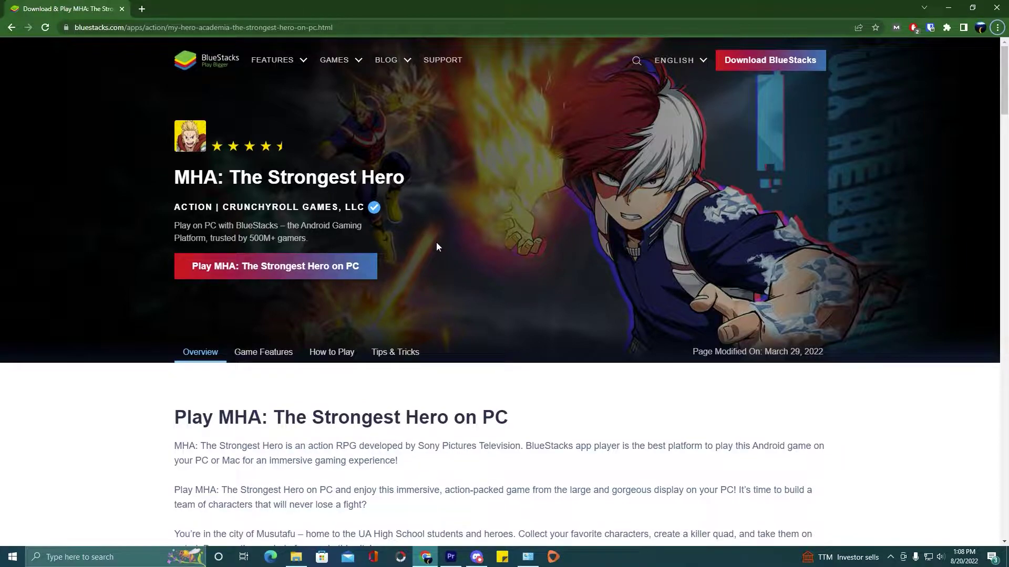
- Scroll through the MHA: The Strongest Hero page and jump to its Game Features section
{"action": "scroll", "coordinate": [436, 243], "scroll_direction": "down", "scroll_amount": 2}
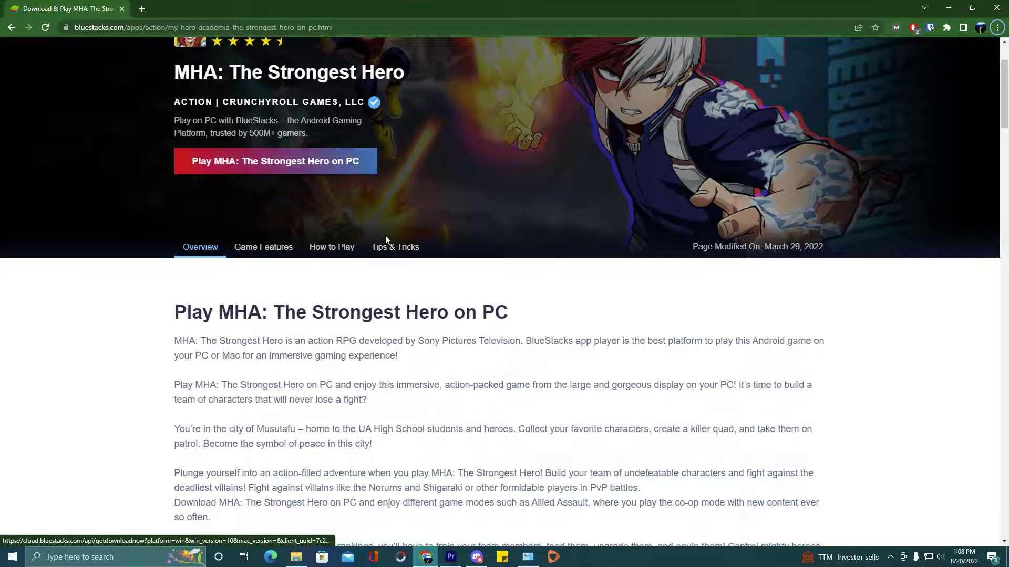
{"action": "scroll", "coordinate": [387, 239], "scroll_direction": "down", "scroll_amount": 2}
{"action": "scroll", "coordinate": [386, 235], "scroll_direction": "down", "scroll_amount": 2}
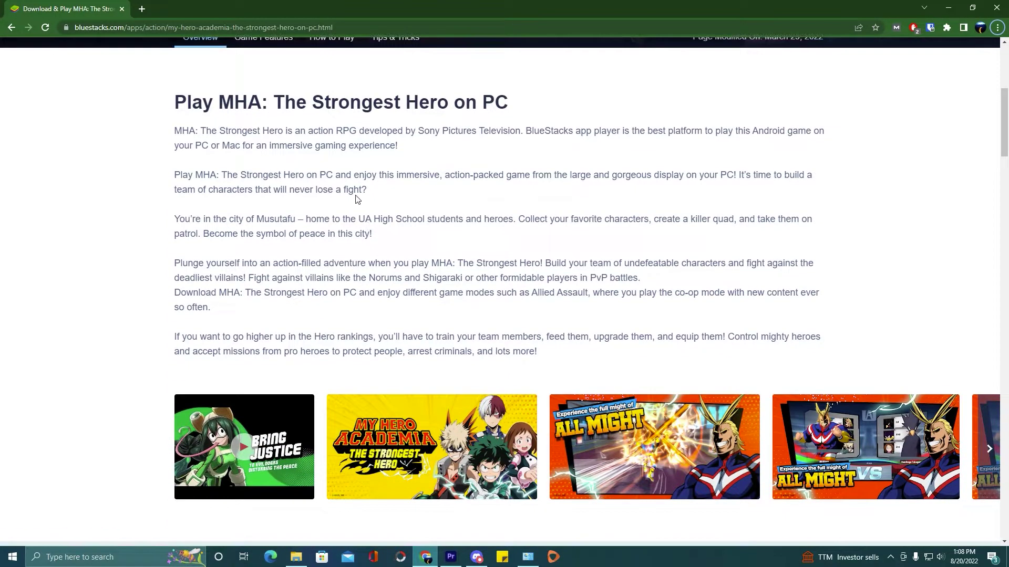
{"action": "scroll", "coordinate": [358, 202], "scroll_direction": "up", "scroll_amount": 3}
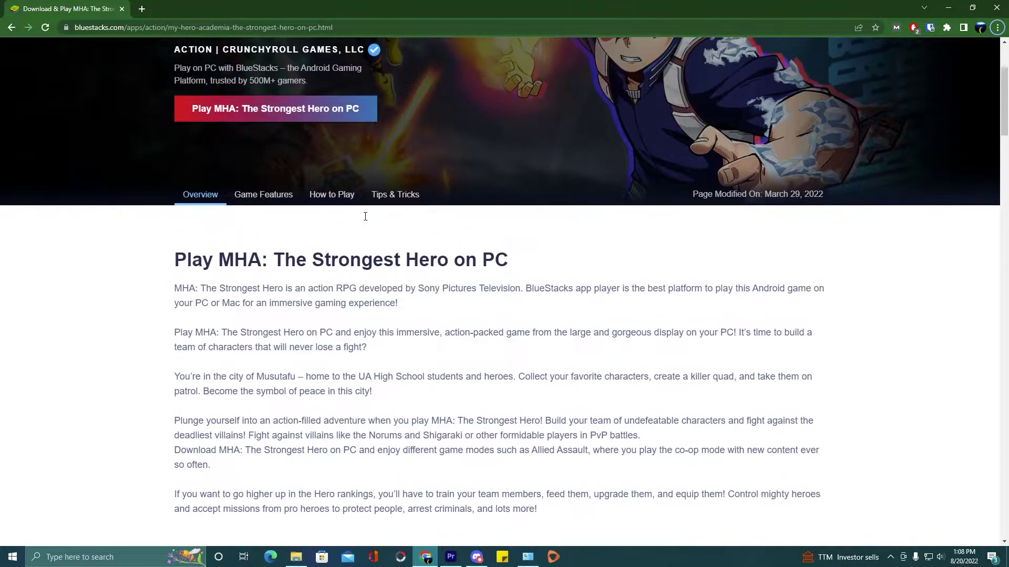
{"action": "left_click", "coordinate": [273, 196]}
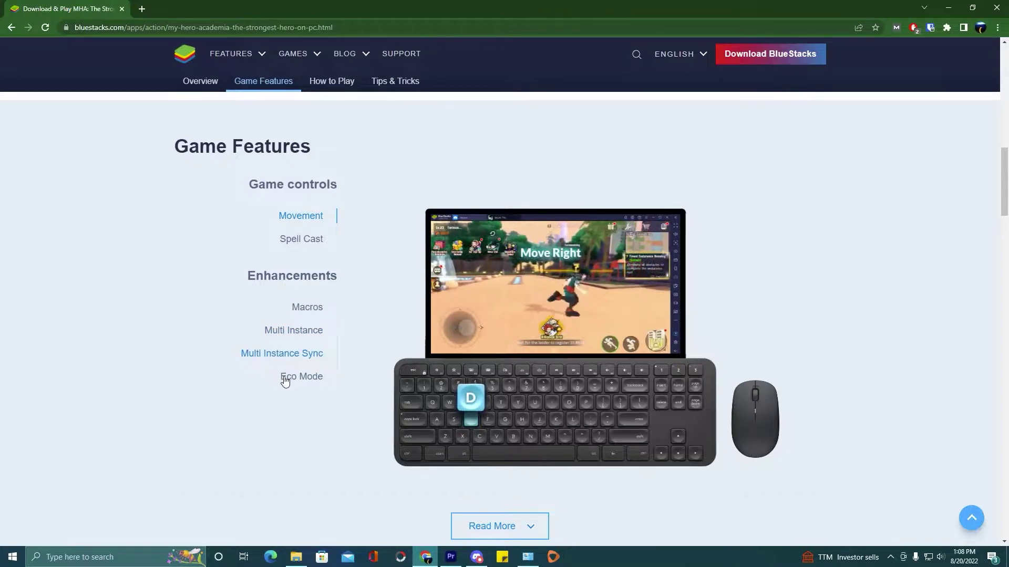
- View the How to Play and Tips & Tricks sections, then return to the page top
{"action": "left_click", "coordinate": [323, 82]}
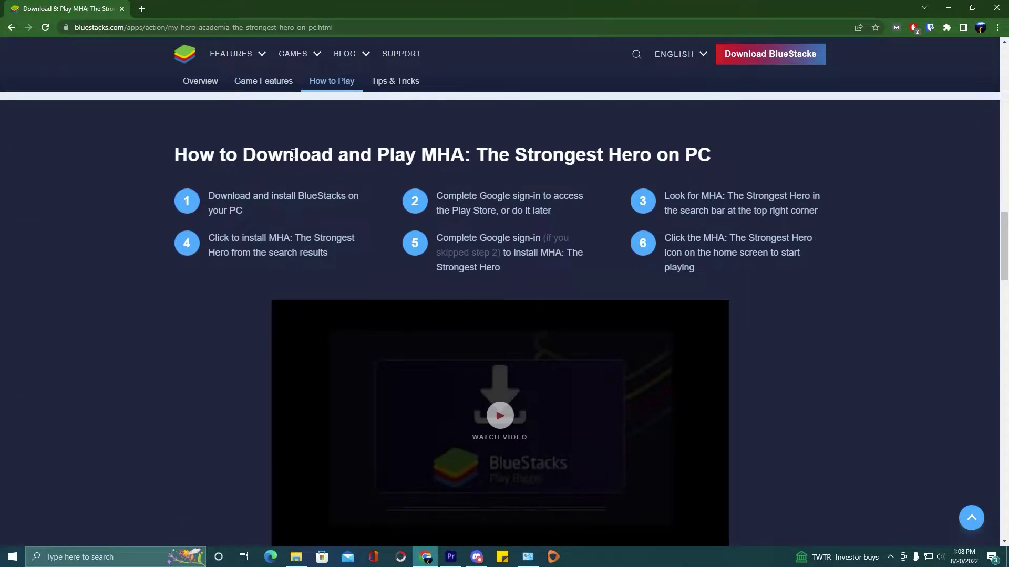
{"action": "left_click", "coordinate": [395, 82]}
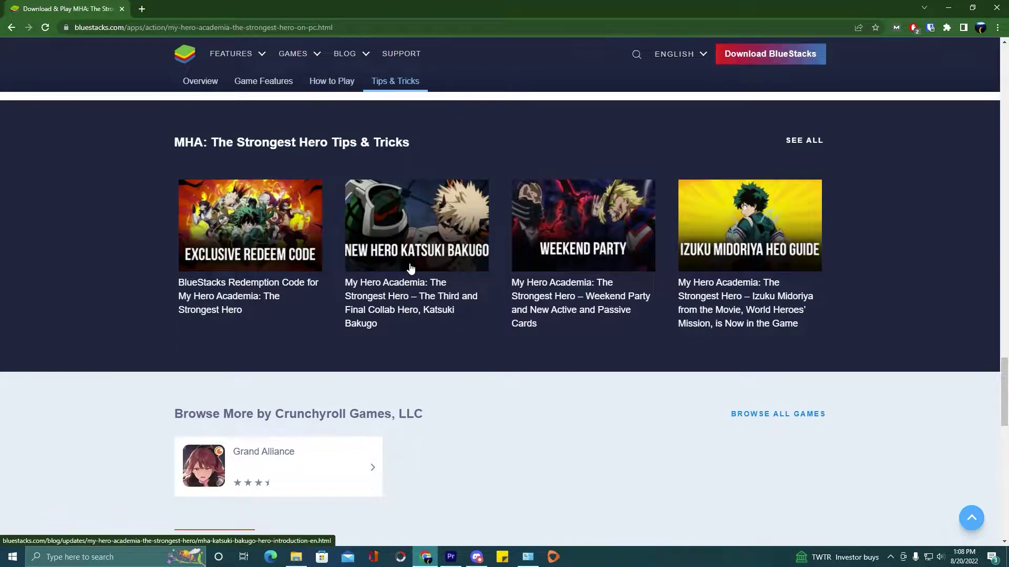
{"action": "scroll", "coordinate": [436, 340], "scroll_direction": "up", "scroll_amount": 15}
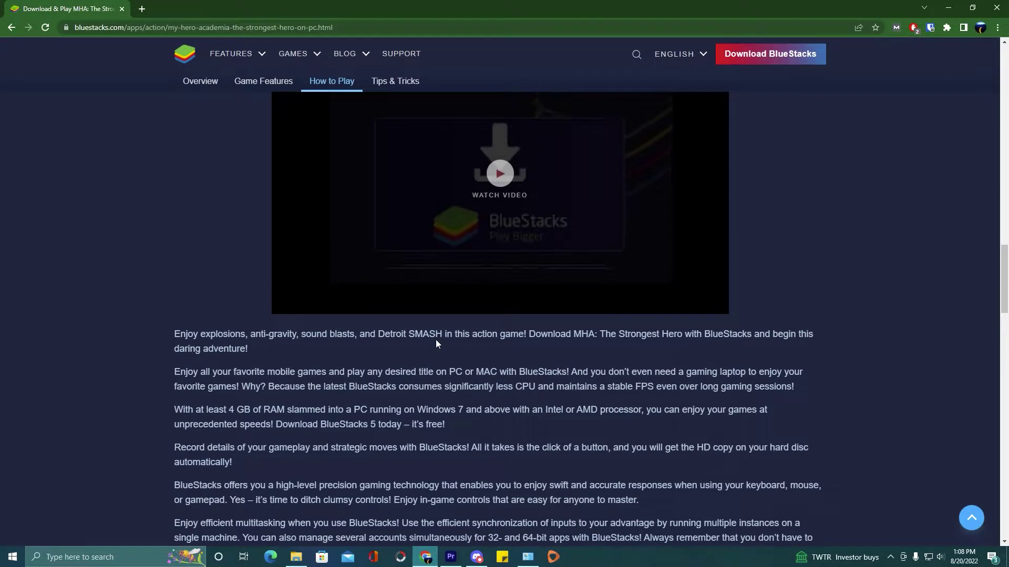
{"action": "scroll", "coordinate": [436, 341], "scroll_direction": "up", "scroll_amount": 5}
{"action": "scroll", "coordinate": [436, 344], "scroll_direction": "up", "scroll_amount": 20}
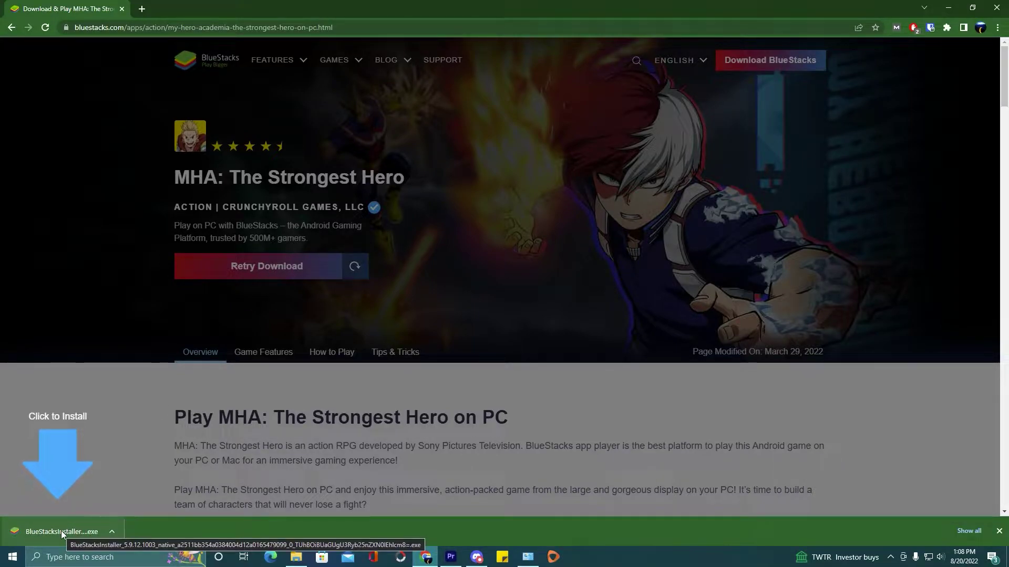
- Run BlueStacksInstaller.exe, approve the UAC prompt, and minimise Chrome
{"action": "left_click", "coordinate": [61, 531]}
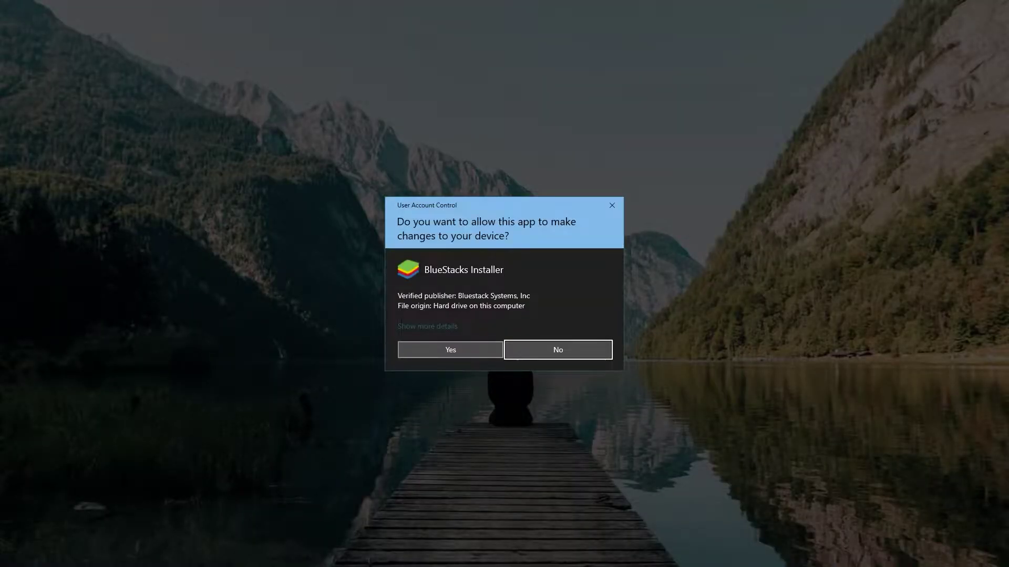
{"action": "left_click", "coordinate": [440, 352]}
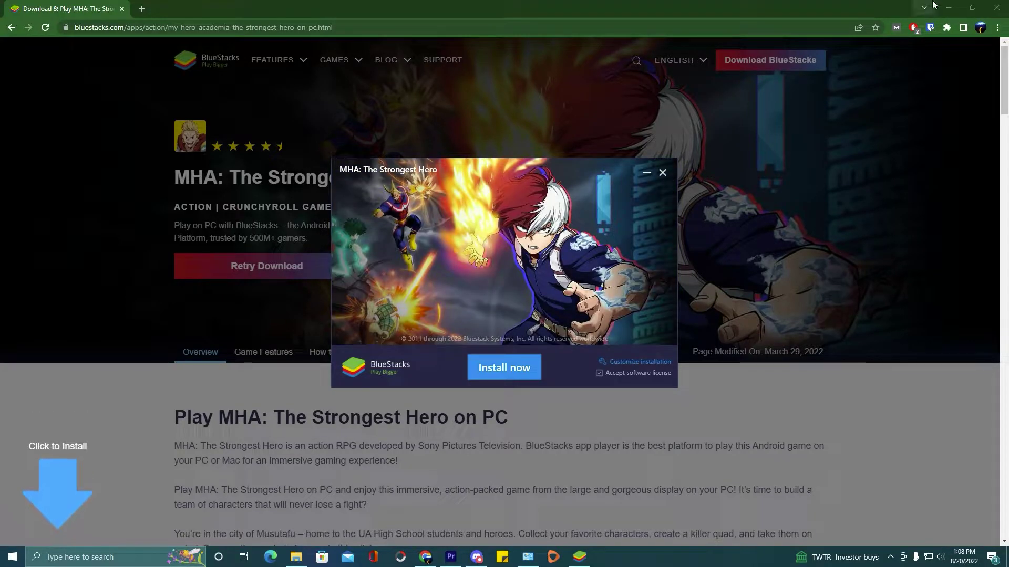
{"action": "left_click", "coordinate": [948, 7]}
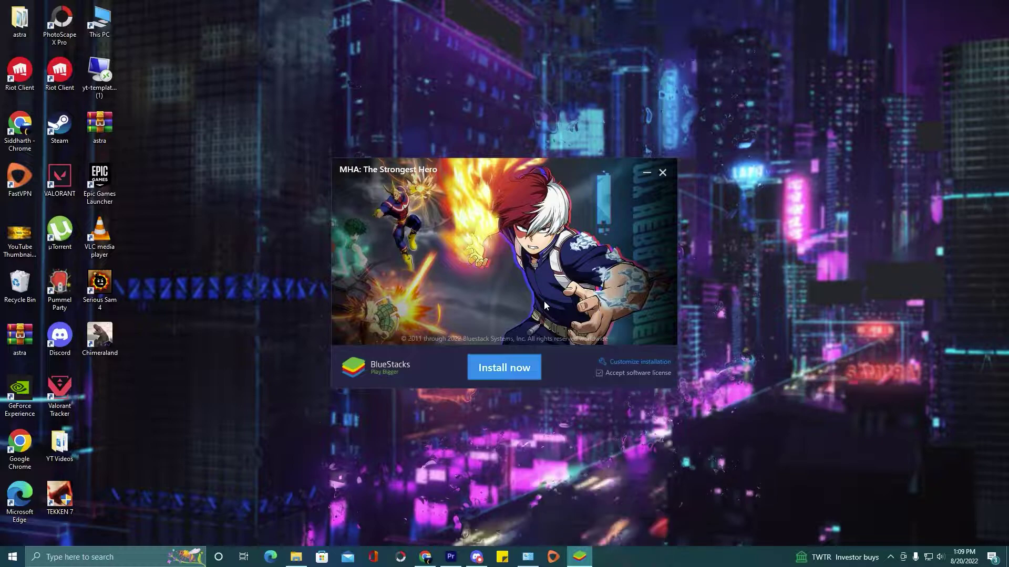
- Check the install location under Customize installation, go back, and start Install now
{"action": "left_click", "coordinate": [637, 362]}
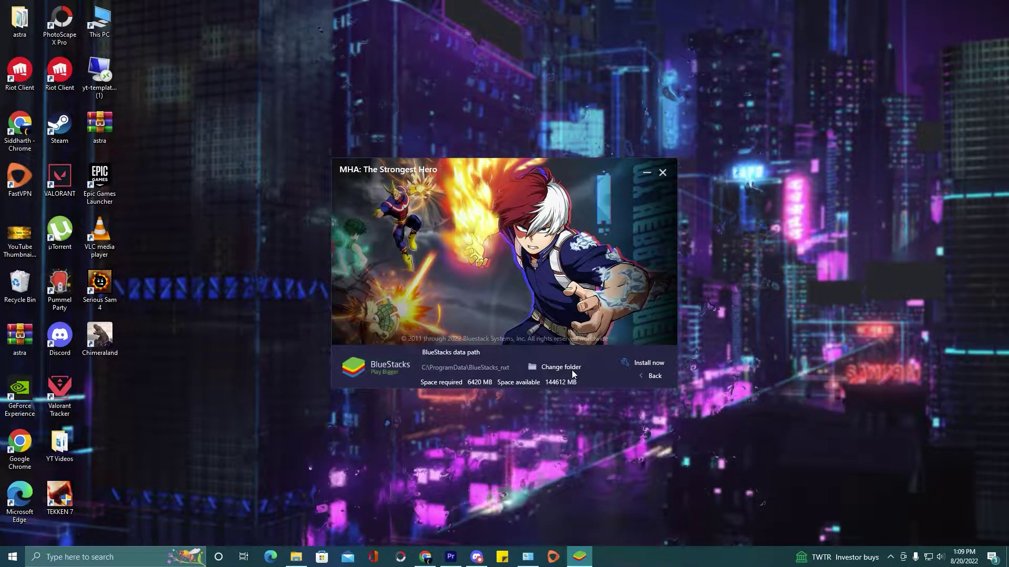
{"action": "left_click", "coordinate": [650, 376]}
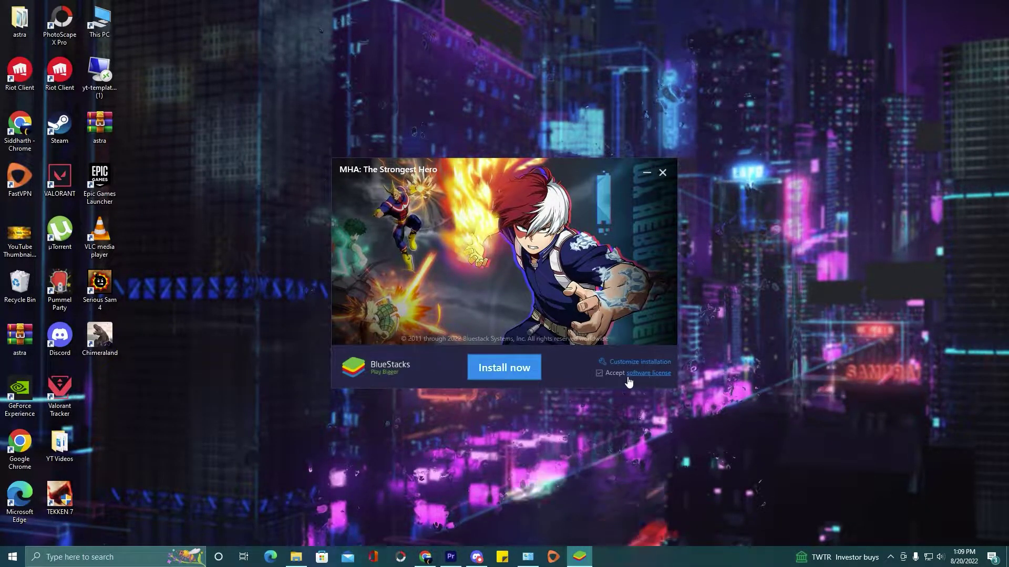
{"action": "left_click", "coordinate": [513, 372]}
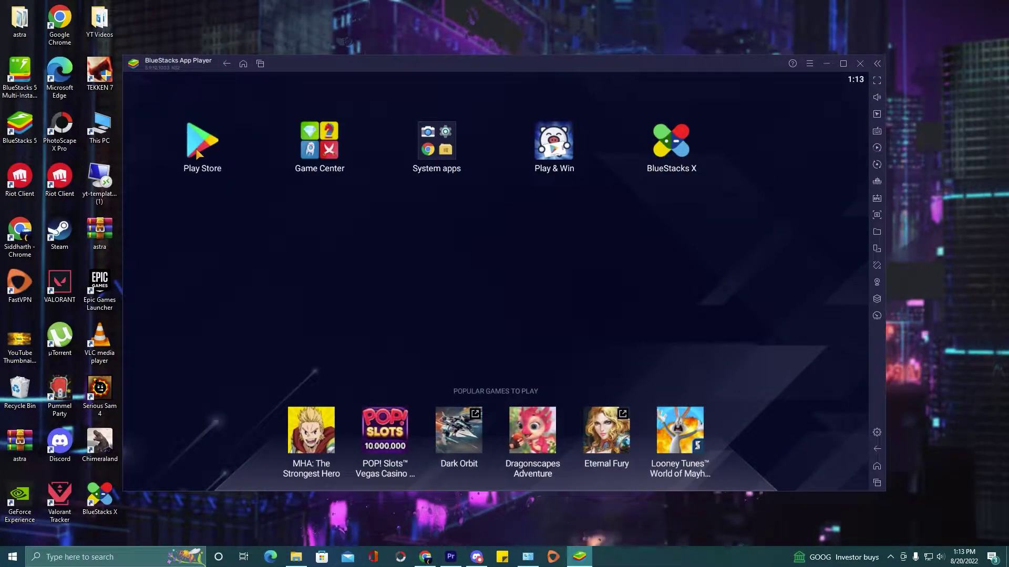
- Launch Play Store from the BlueStacks home screen and begin Google sign-in
{"action": "left_click", "coordinate": [197, 152]}
{"action": "left_click", "coordinate": [507, 351]}
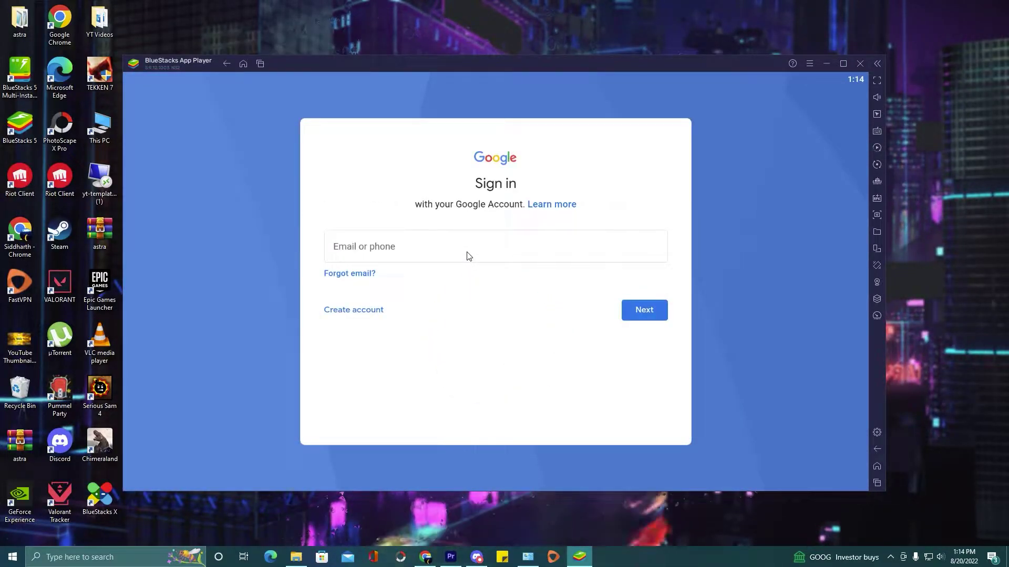
- Enter the Google account email, agree to the terms, and accept Google services
{"action": "left_click", "coordinate": [469, 256]}
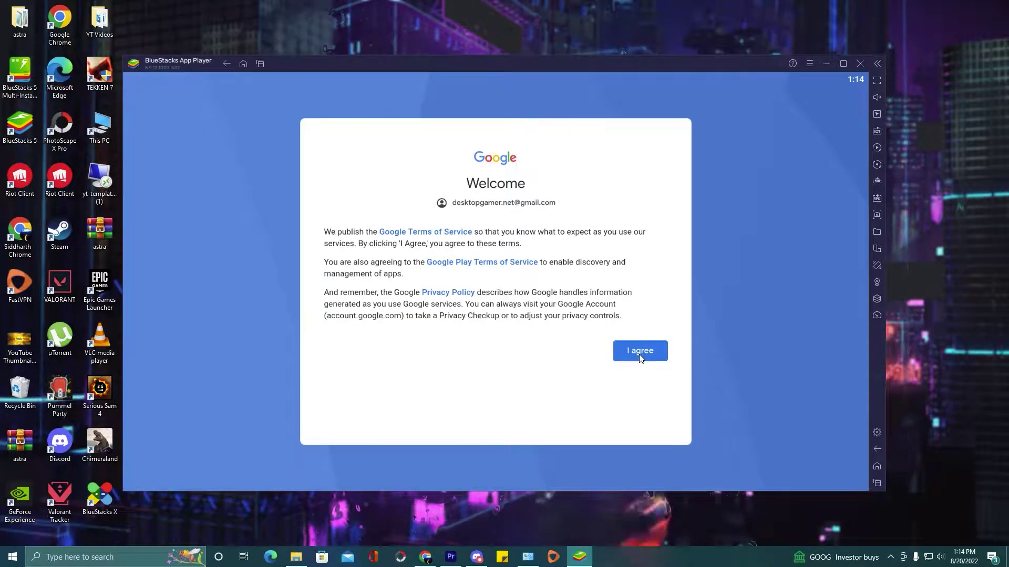
{"action": "left_click", "coordinate": [640, 356]}
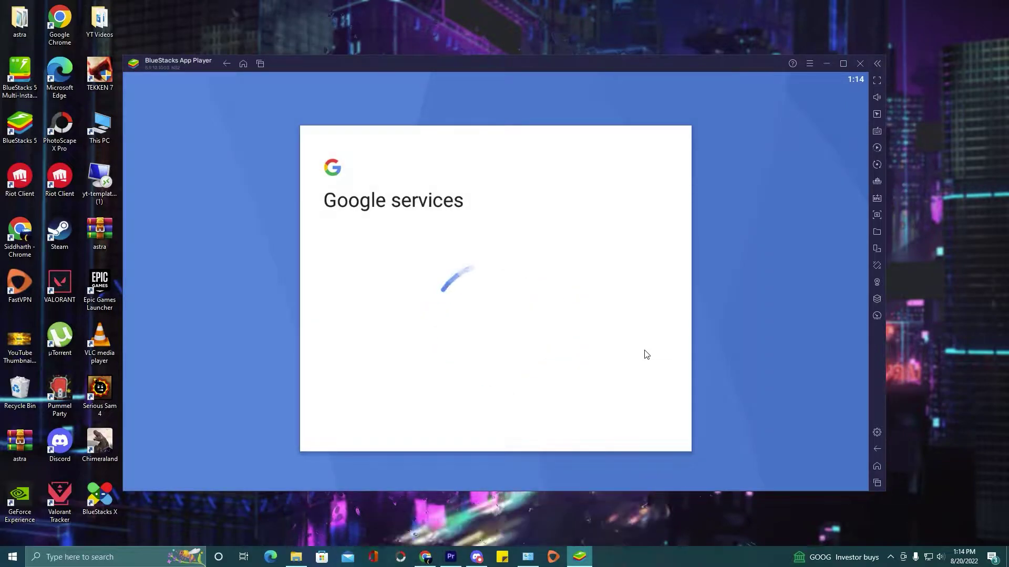
{"action": "left_click", "coordinate": [654, 434]}
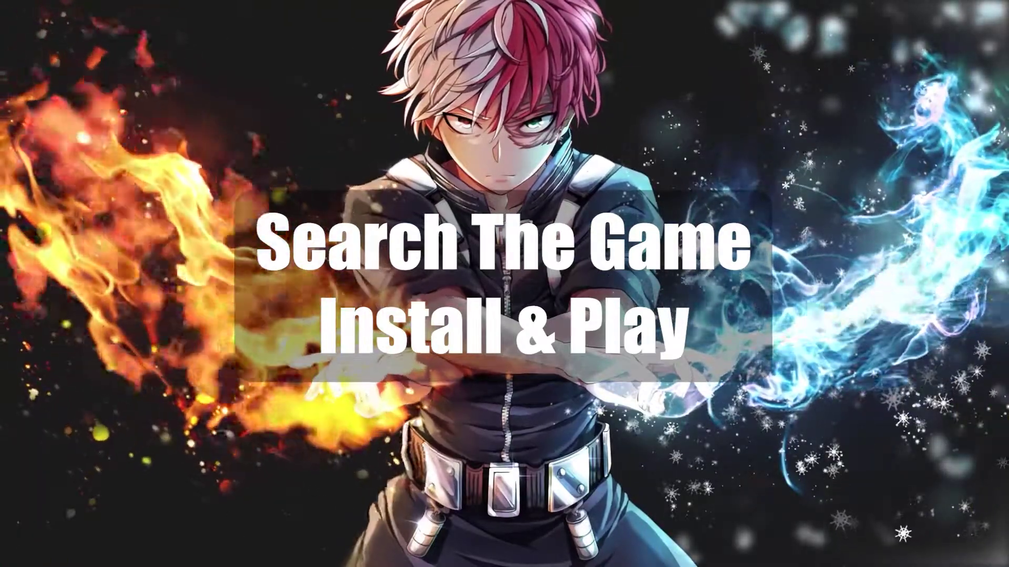
- Search the Play Store for 'MHA the strongest hero' and install the game
{"action": "type", "text": "e "}
{"action": "type", "text": "strongest hero"}
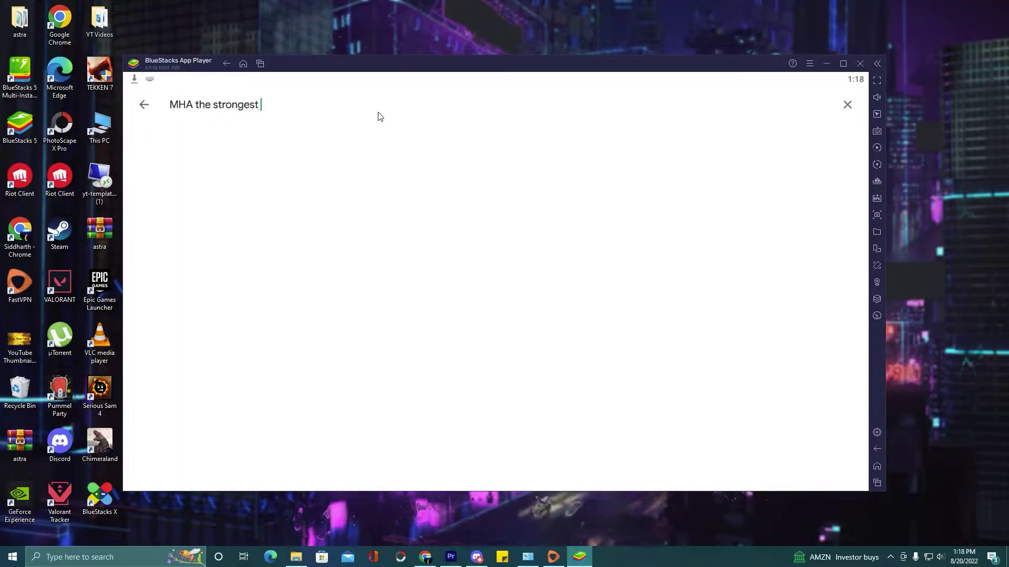
{"action": "key", "text": "Return"}
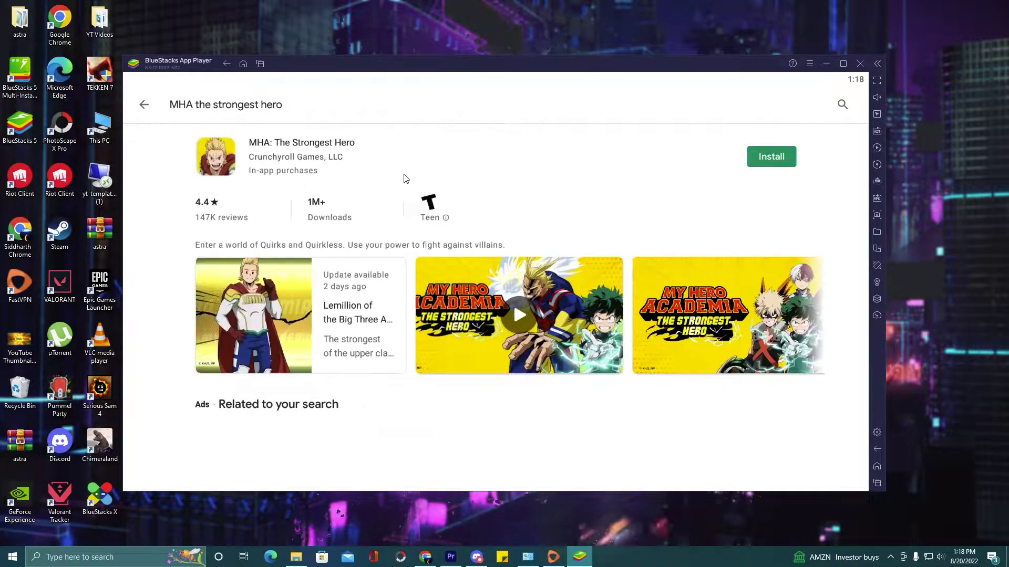
{"action": "left_click", "coordinate": [780, 161]}
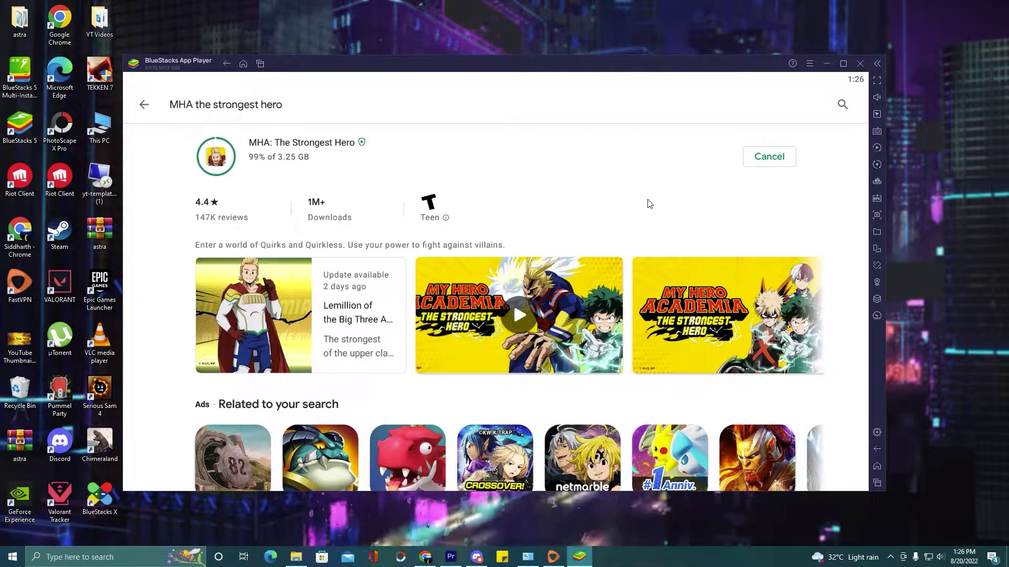
- Return to the BlueStacks home screen and launch the MHA Strongest Hero icon
{"action": "left_click", "coordinate": [877, 467]}
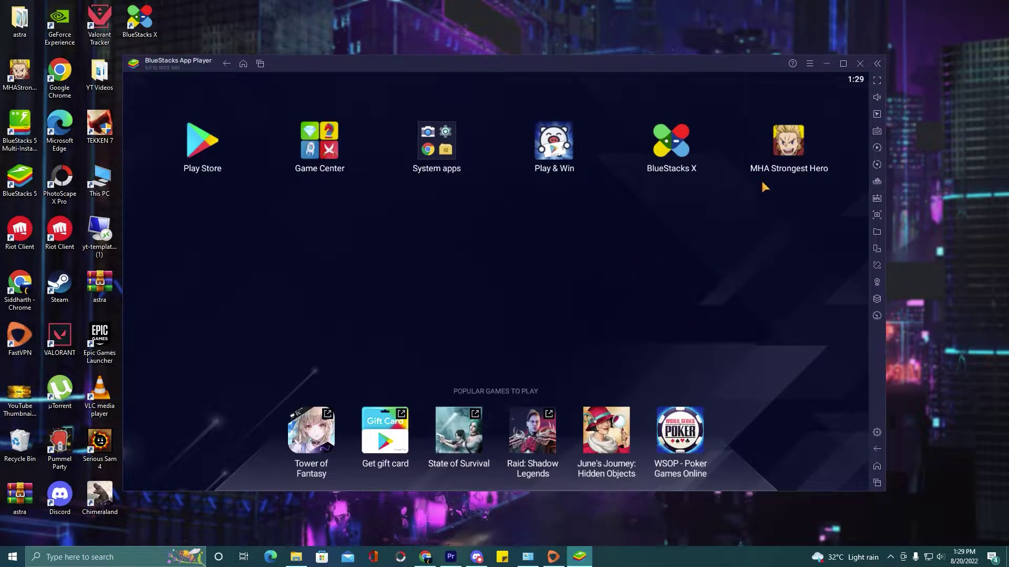
{"action": "left_click", "coordinate": [789, 151]}
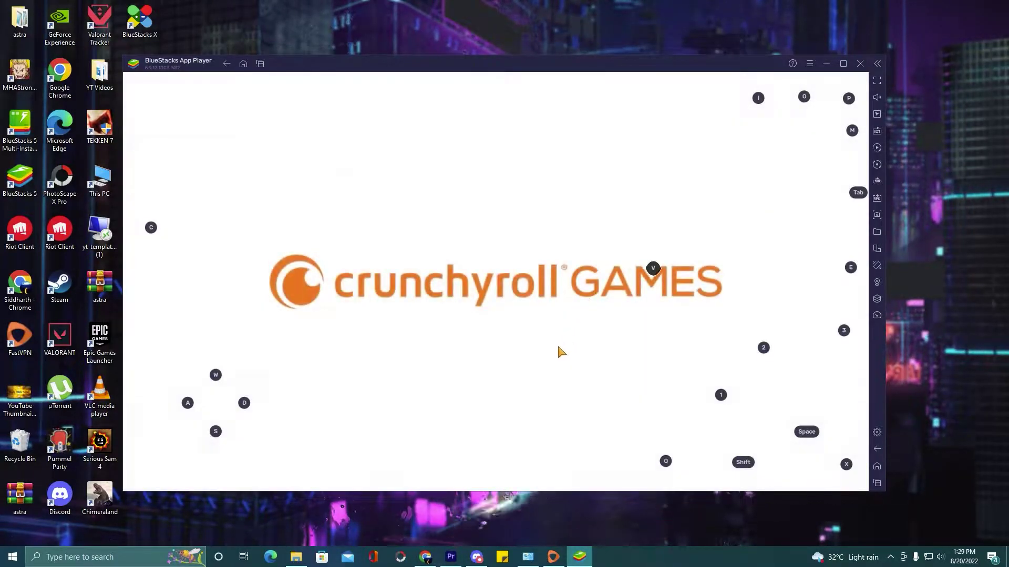